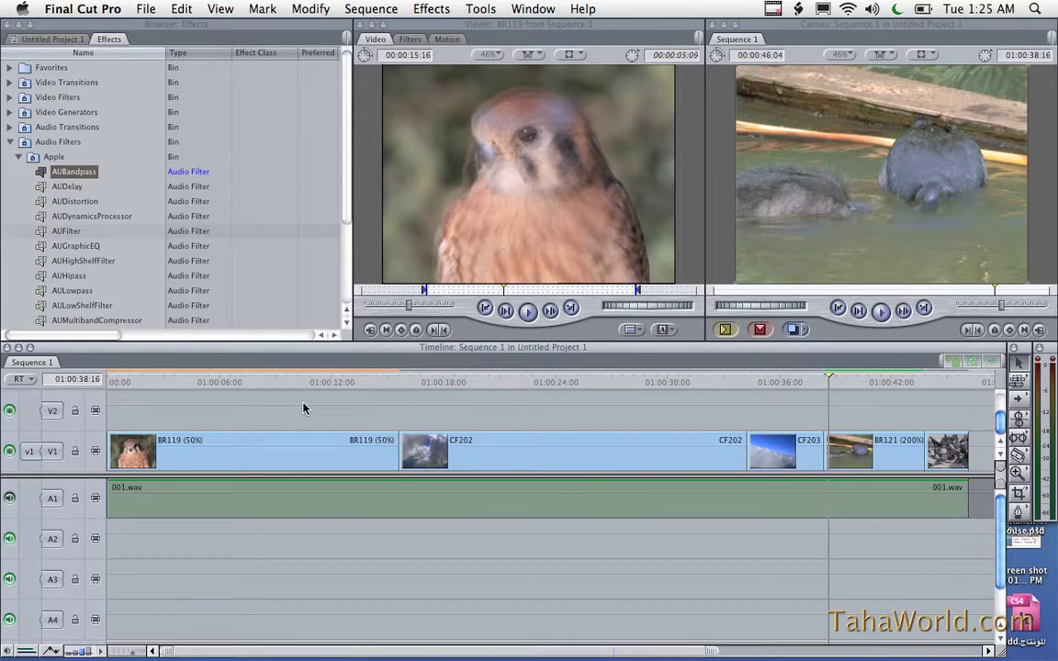
Add a Text > Text generator to the Viewer, showing SAMPLE TEXT
{"action": "left_click", "coordinate": [663, 329]}
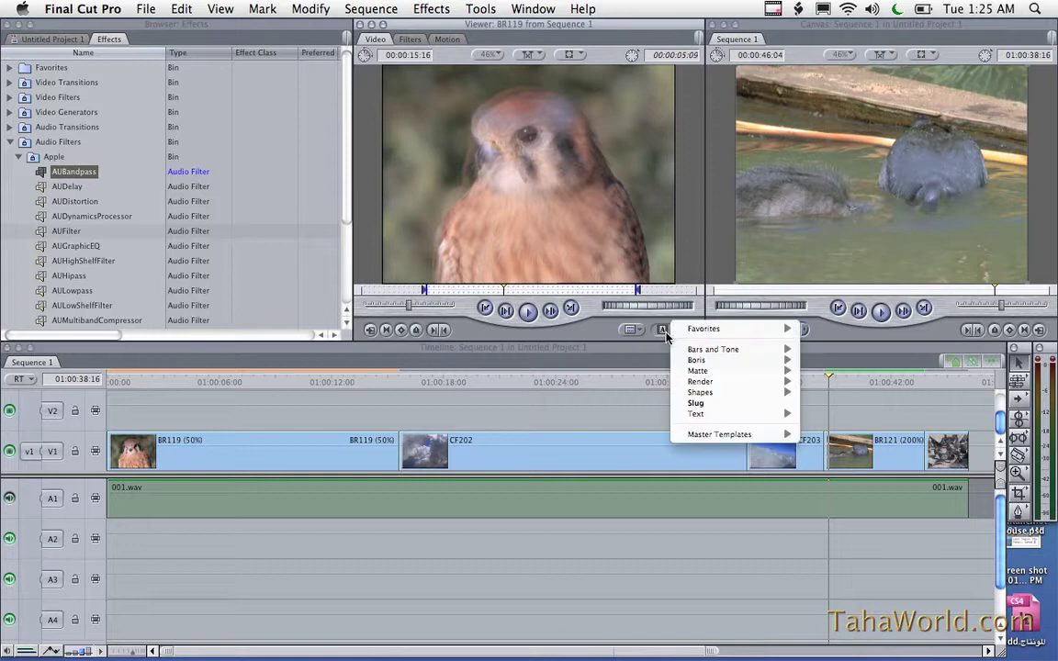
{"action": "mouse_move", "coordinate": [762, 414]}
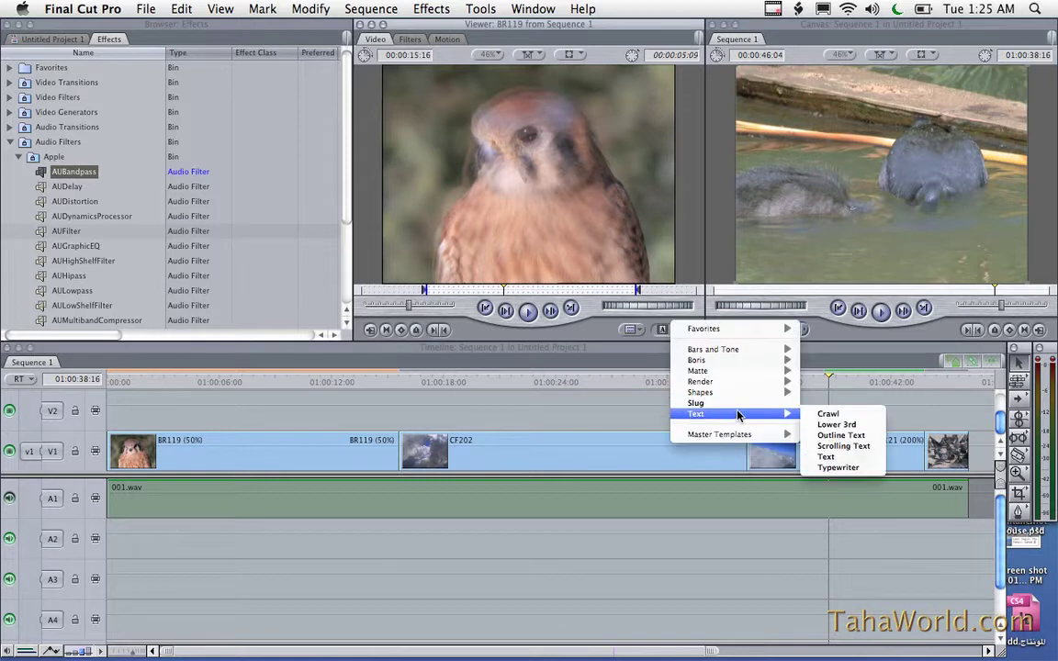
{"action": "left_click", "coordinate": [831, 458]}
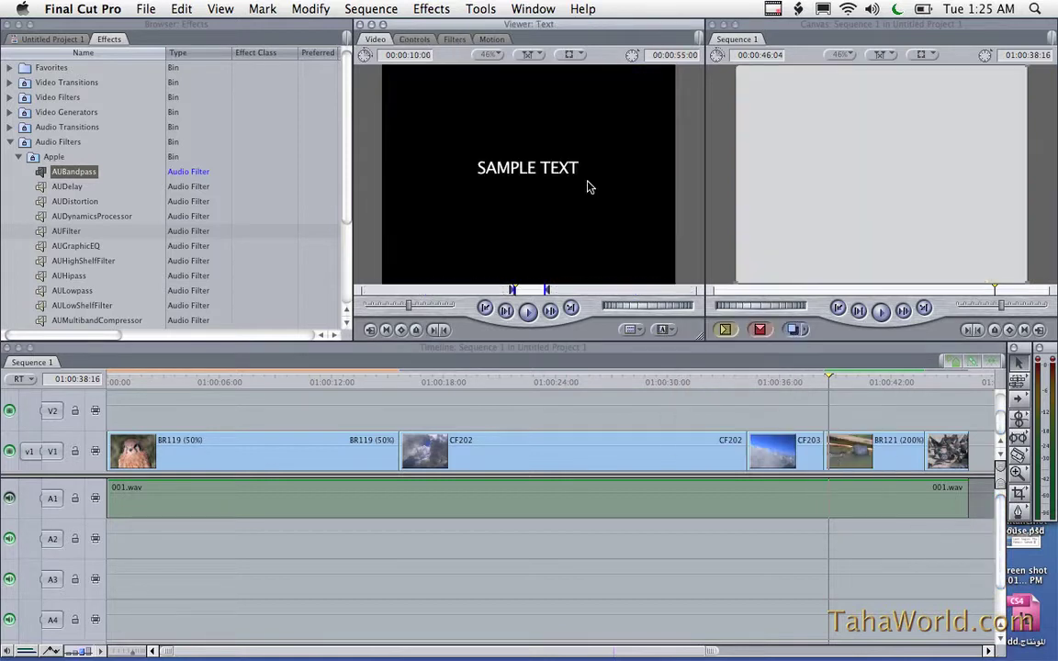
Detach the text Controls into their own window and select the SAMPLE TEXT placeholder
{"action": "left_click_drag", "start_coordinate": [432, 43], "coordinate": [728, 102]}
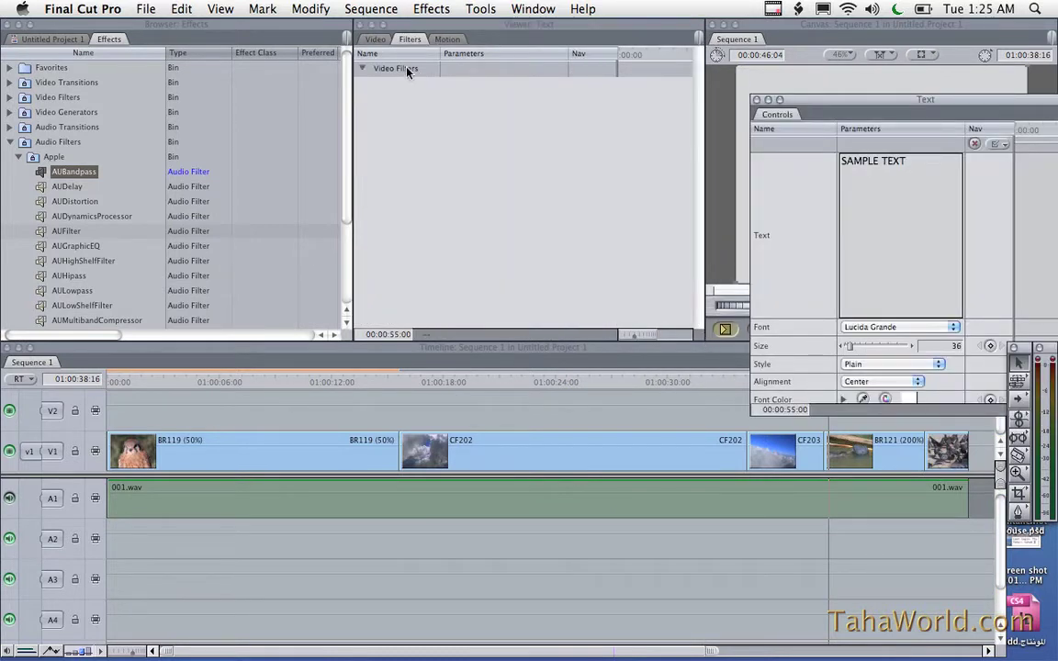
{"action": "left_click", "coordinate": [373, 40]}
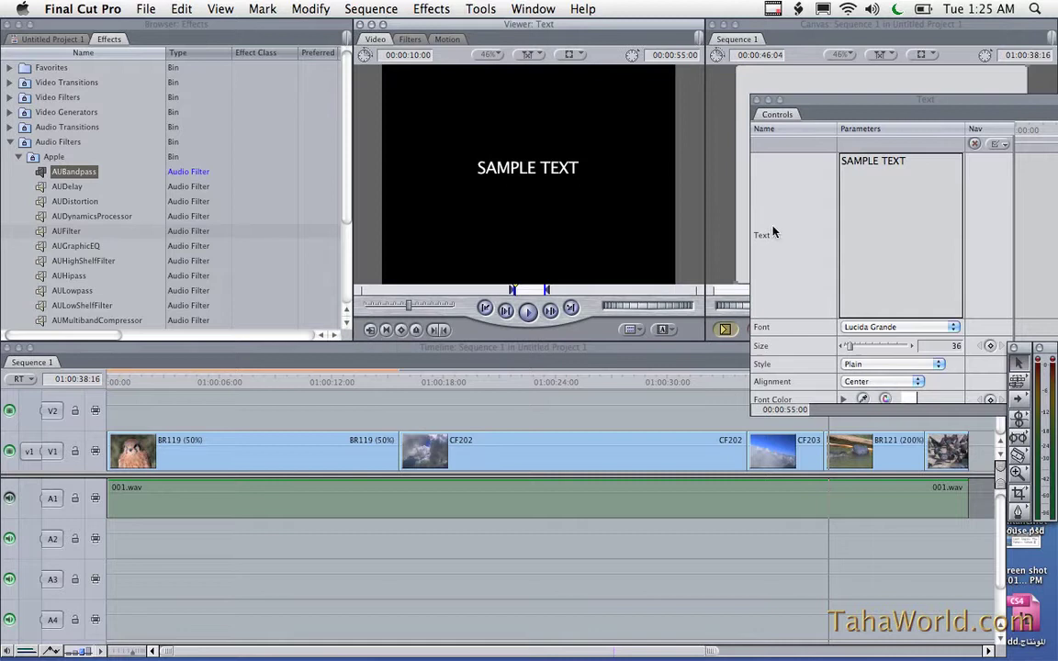
{"action": "double_click", "coordinate": [893, 160]}
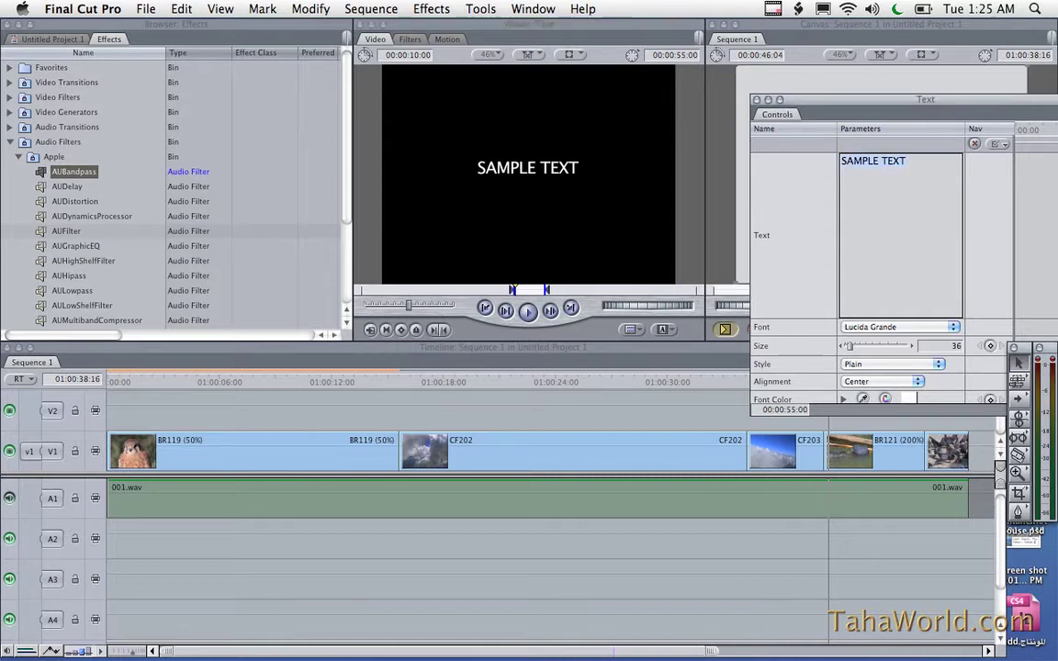
Replace the placeholder with the person's Arabic name and the title 'مدرب معتمد من شركه ابل في برامج الفنديو'
{"action": "type", "text": "طه حسين"}
{"action": "key", "text": "Return"}
{"action": "type", "text": "مدرب معتمد من شركه ابل في بر"}
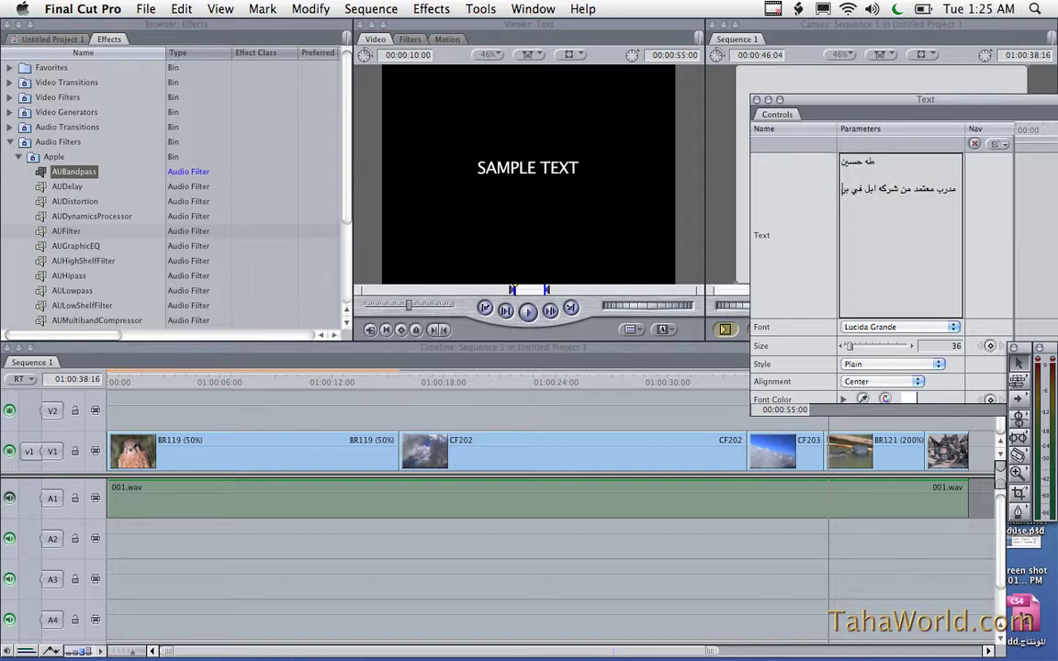
{"action": "key", "text": "Return"}
{"action": "type", "text": "برامج الفن"}
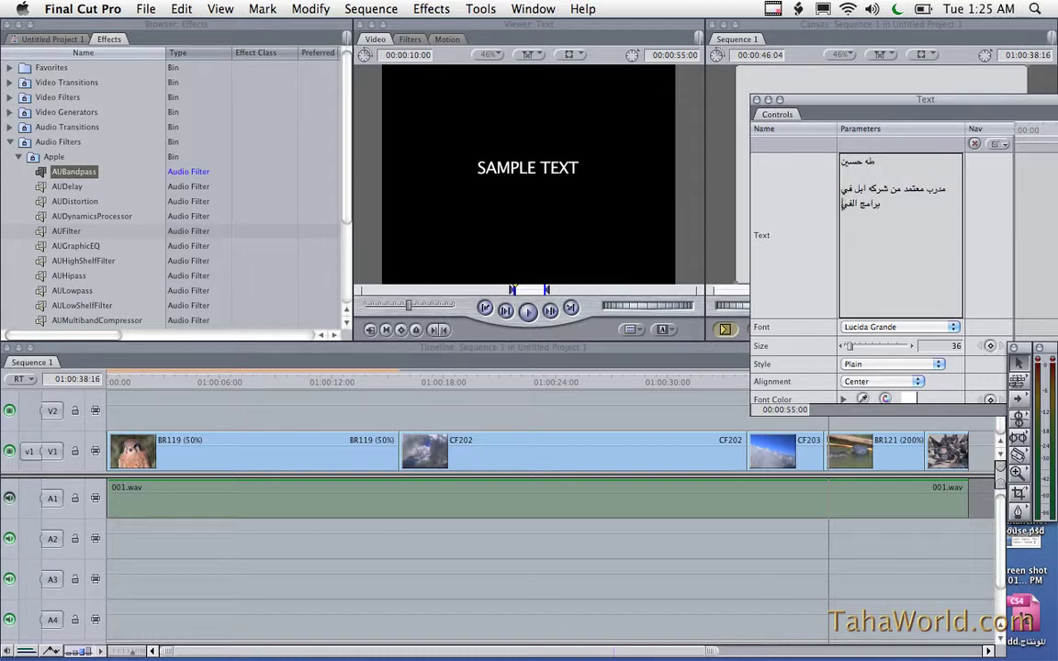
{"action": "type", "text": "دي"}
{"action": "type", "text": "و"}
Select all the Arabic text and set its size to 43
{"action": "key", "text": "super+a"}
{"action": "left_click_drag", "start_coordinate": [850, 347], "coordinate": [855, 350]}
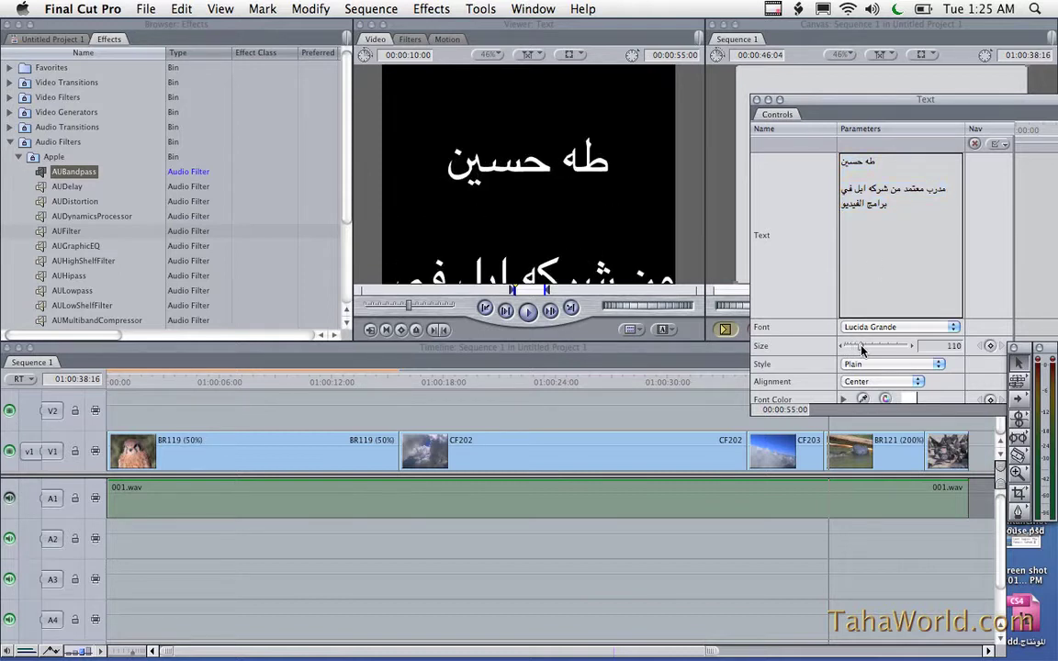
{"action": "left_click_drag", "start_coordinate": [855, 350], "coordinate": [863, 339]}
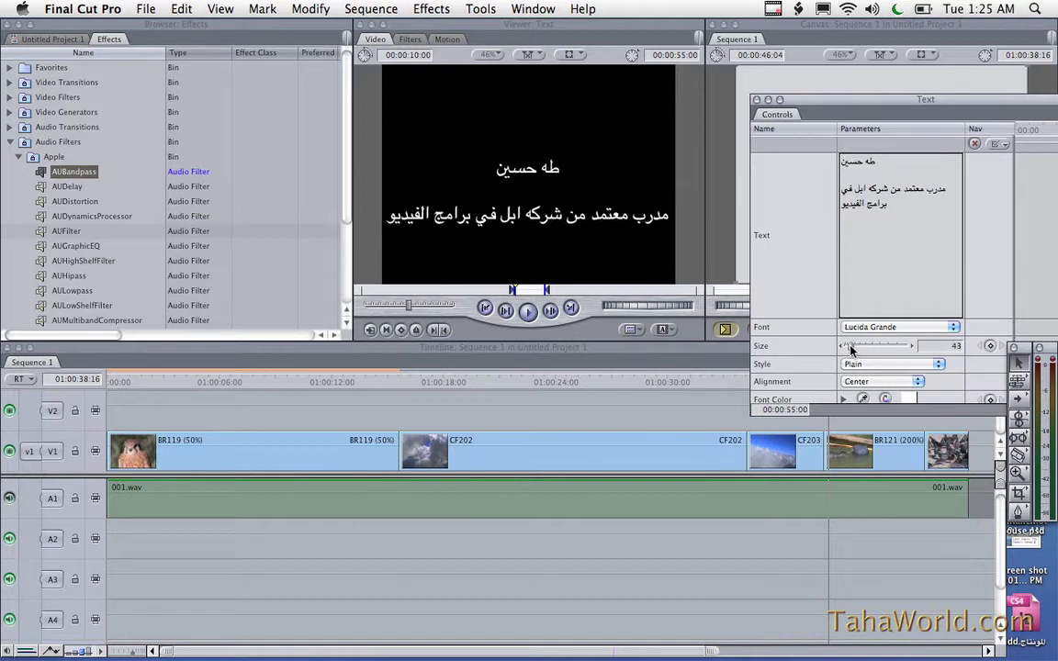
Try the title fonts ae_Khalid, ae_Graph, Adobe Garamond Pro and Adobe Kaiti Std
{"action": "left_click", "coordinate": [862, 329]}
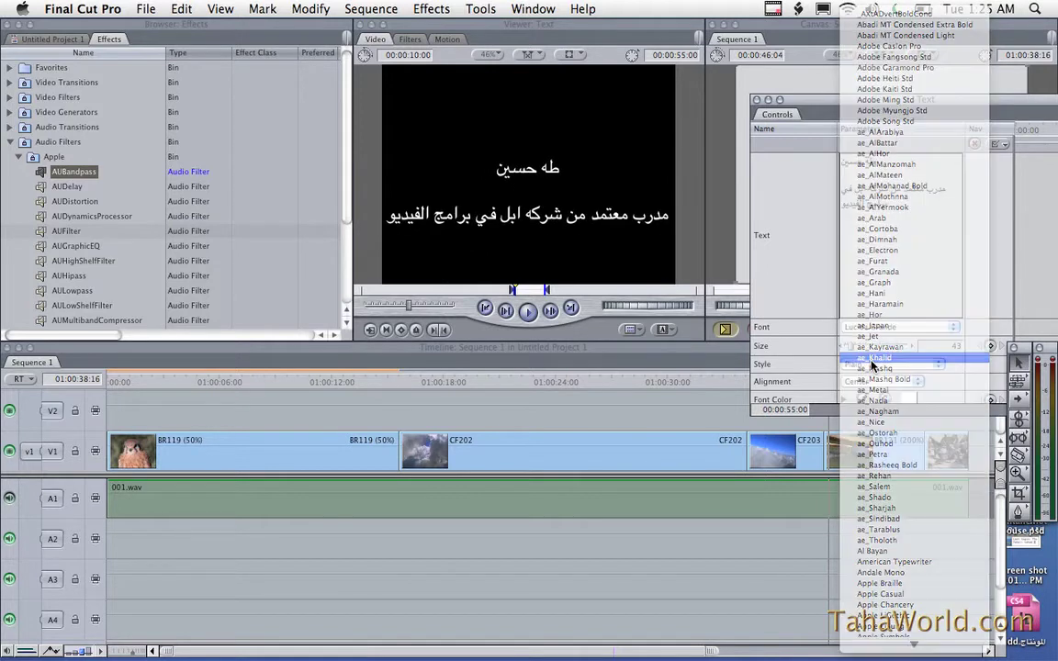
{"action": "left_click", "coordinate": [872, 362]}
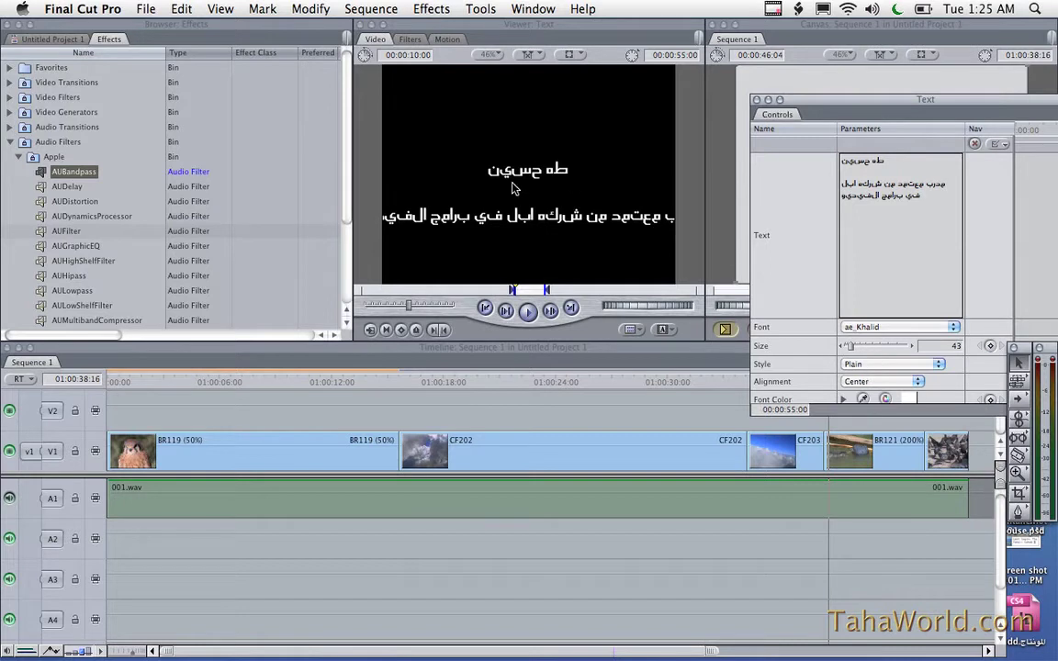
{"action": "left_click", "coordinate": [895, 327]}
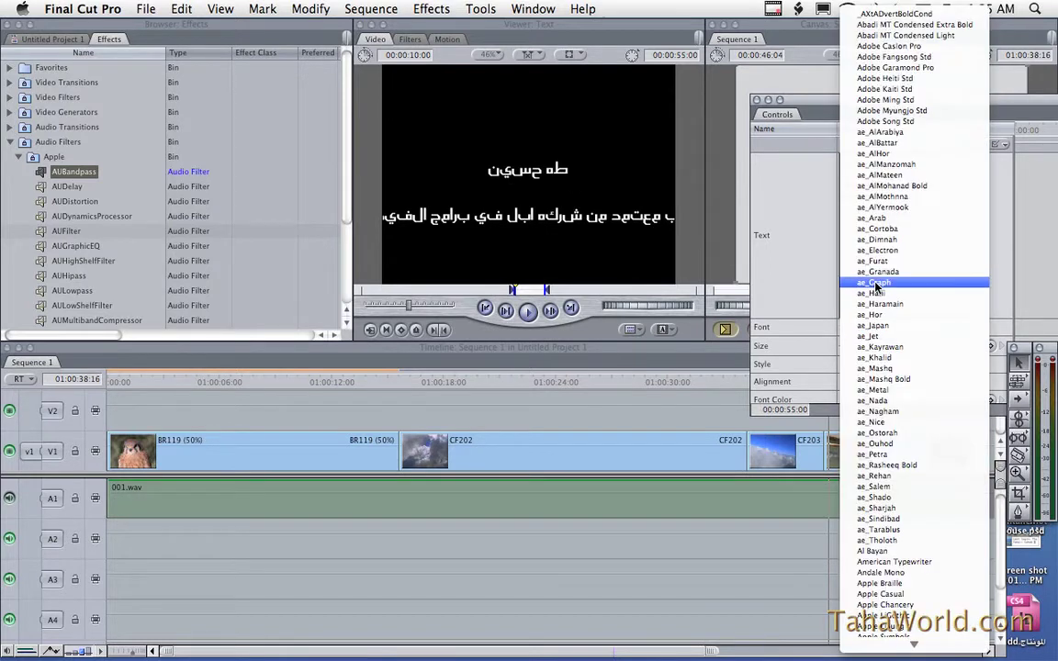
{"action": "left_click", "coordinate": [875, 288]}
{"action": "left_click", "coordinate": [895, 327]}
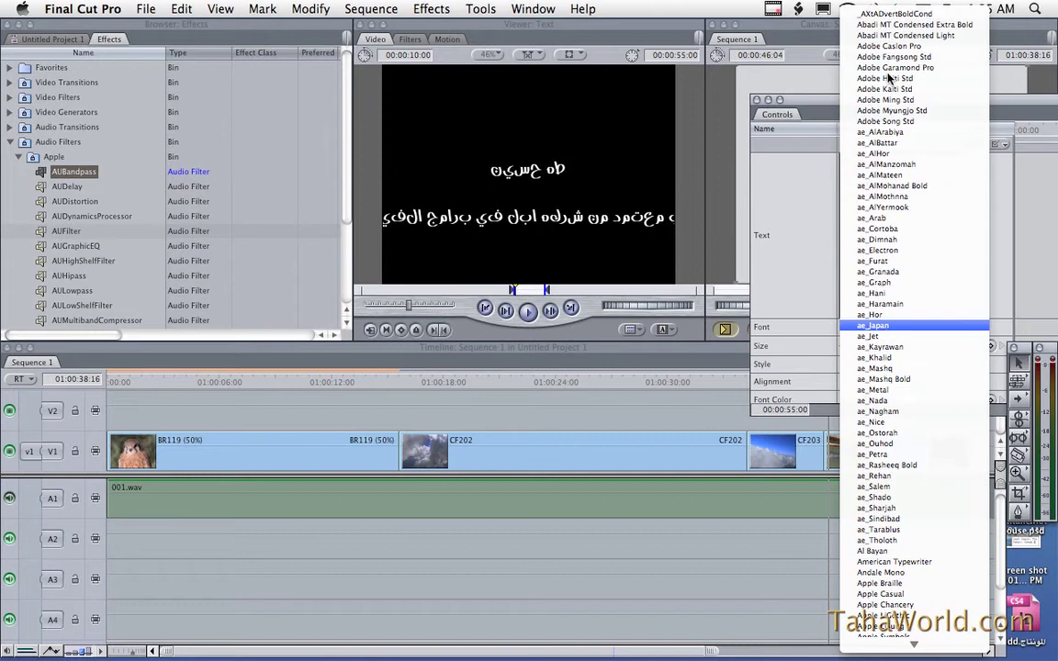
{"action": "left_click", "coordinate": [893, 67]}
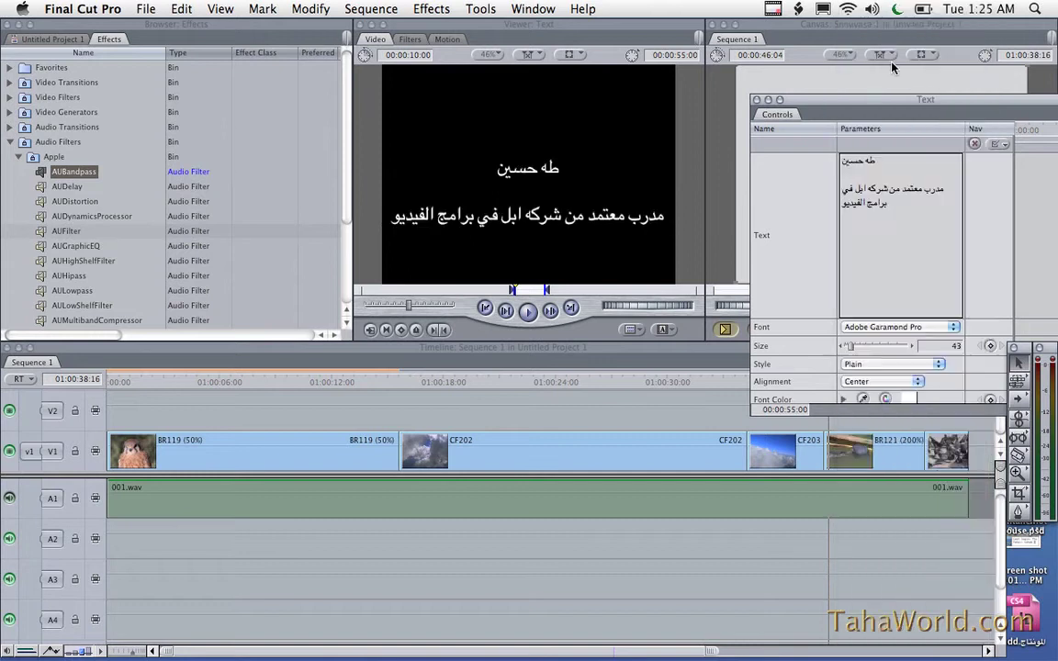
{"action": "left_click", "coordinate": [887, 327]}
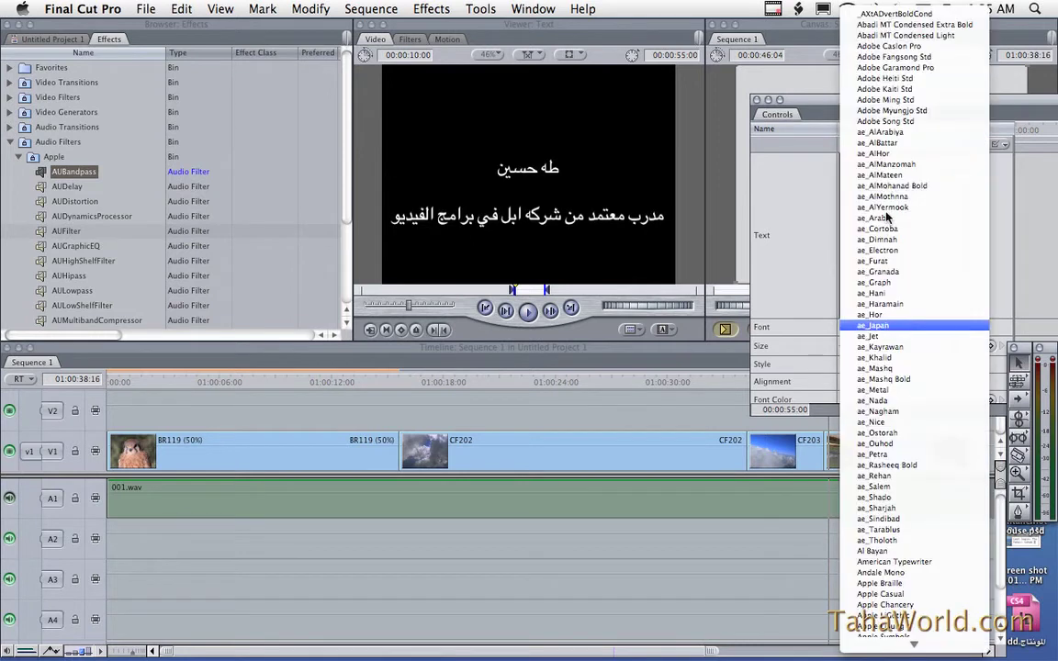
{"action": "left_click", "coordinate": [887, 89]}
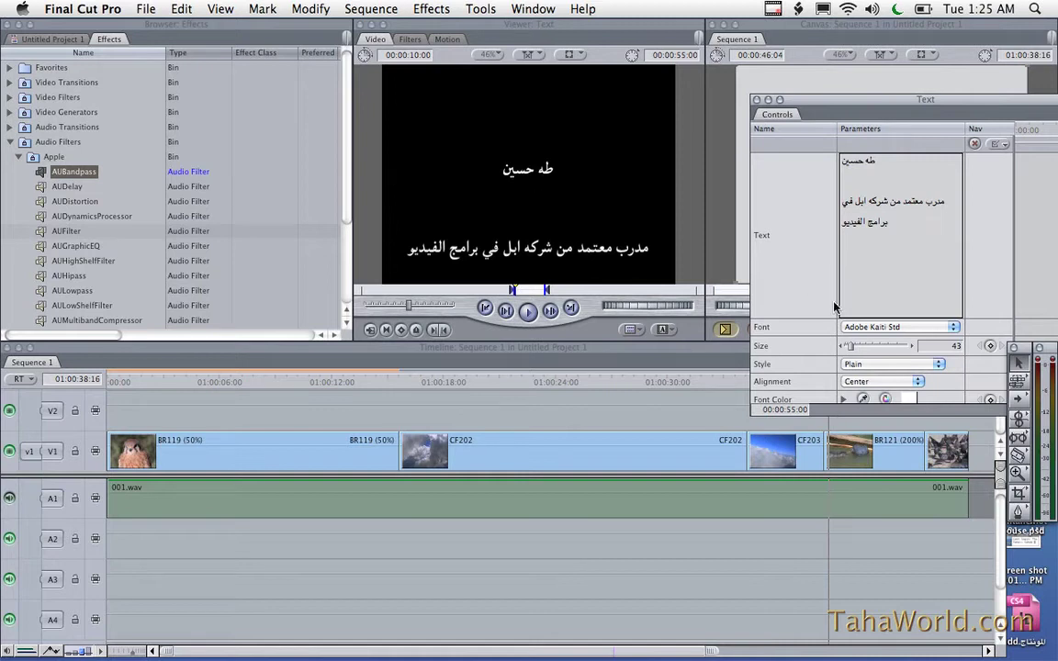
Settle on Adobe Caslon Pro as the title font
{"action": "left_click", "coordinate": [877, 328]}
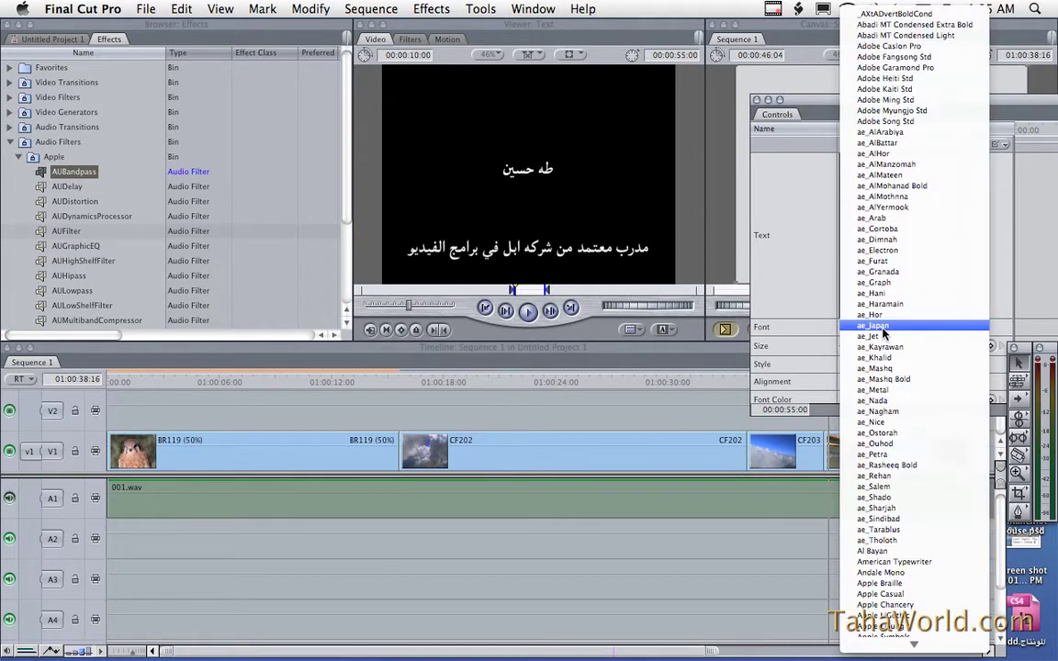
{"action": "left_click", "coordinate": [779, 281]}
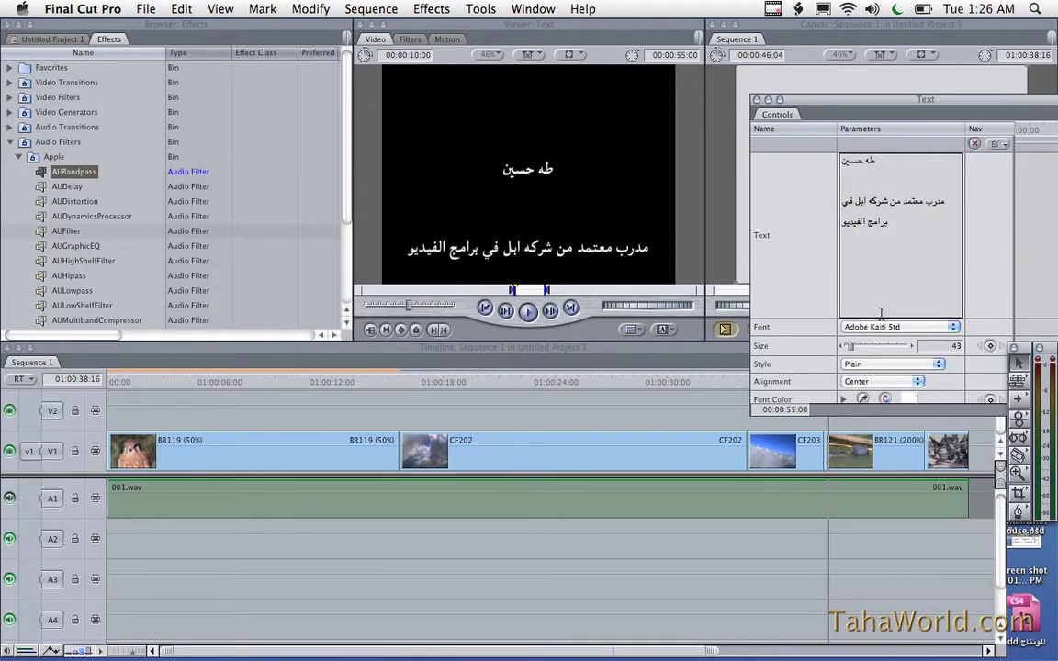
{"action": "left_click", "coordinate": [881, 327]}
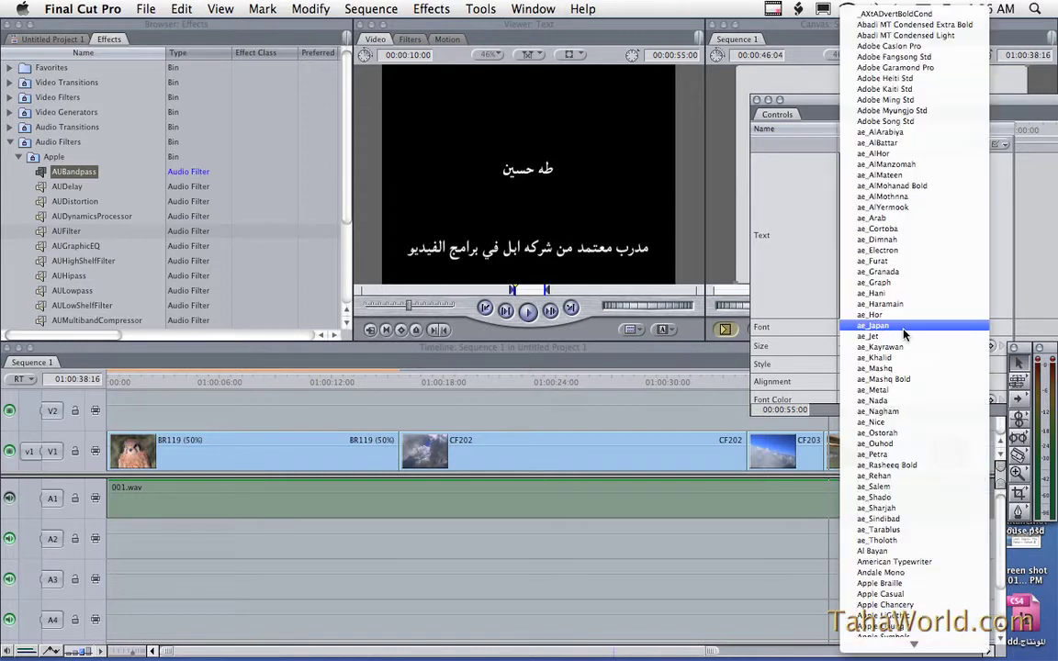
{"action": "left_click", "coordinate": [905, 54]}
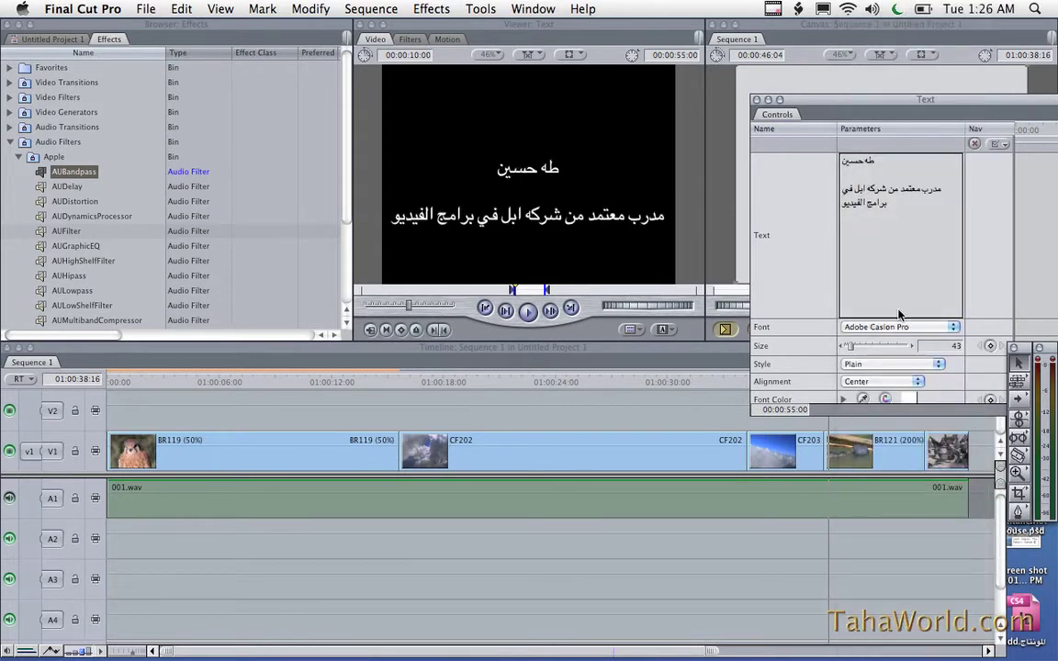
{"action": "left_click", "coordinate": [900, 327]}
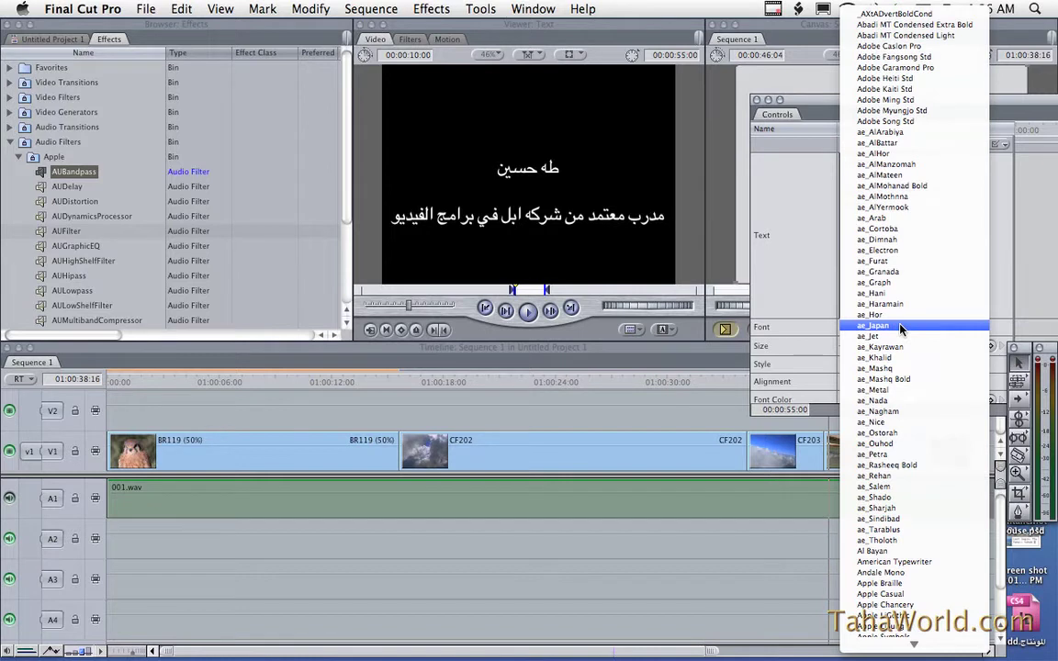
{"action": "left_click", "coordinate": [786, 311]}
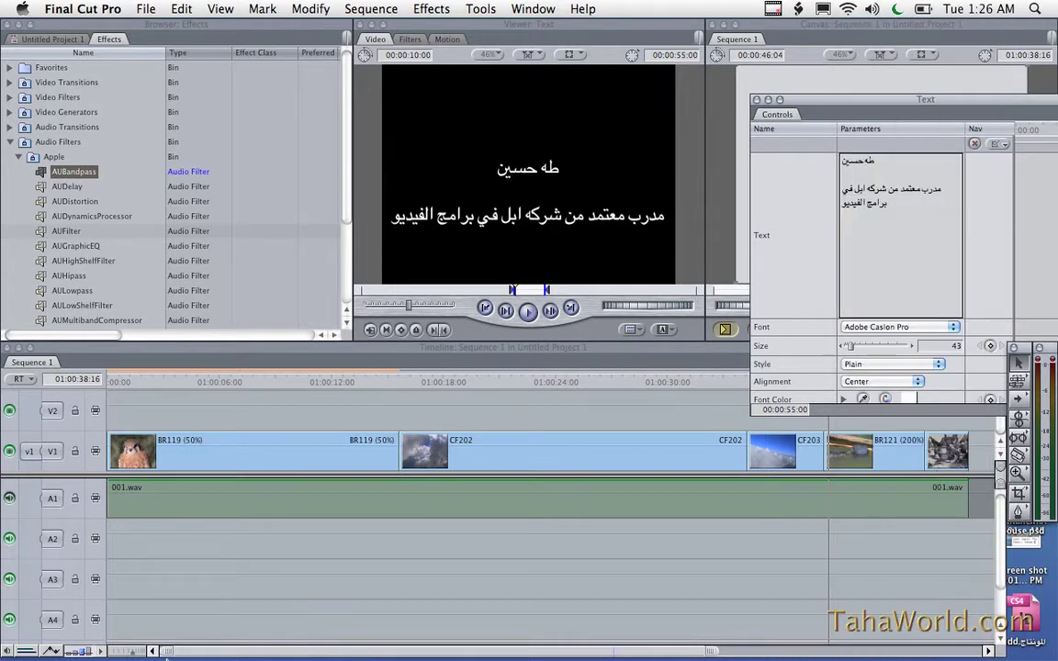
{"action": "mouse_move", "coordinate": [166, 655]}
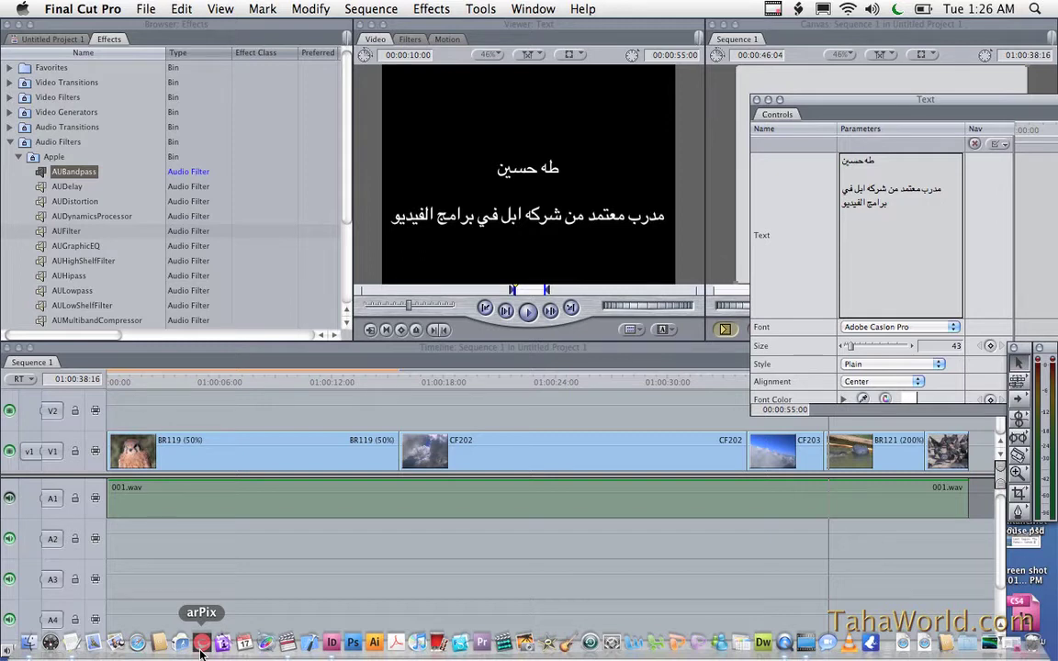
Launch arPix and accept its licence agreement
{"action": "left_click", "coordinate": [202, 649]}
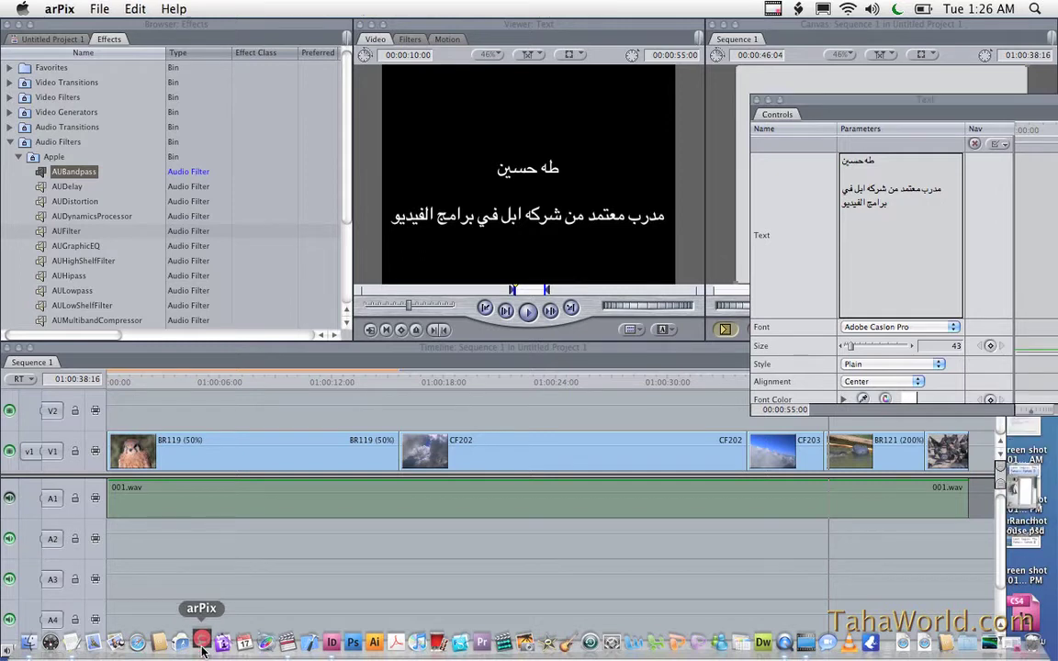
{"action": "left_click", "coordinate": [441, 314]}
{"action": "left_click", "coordinate": [593, 362]}
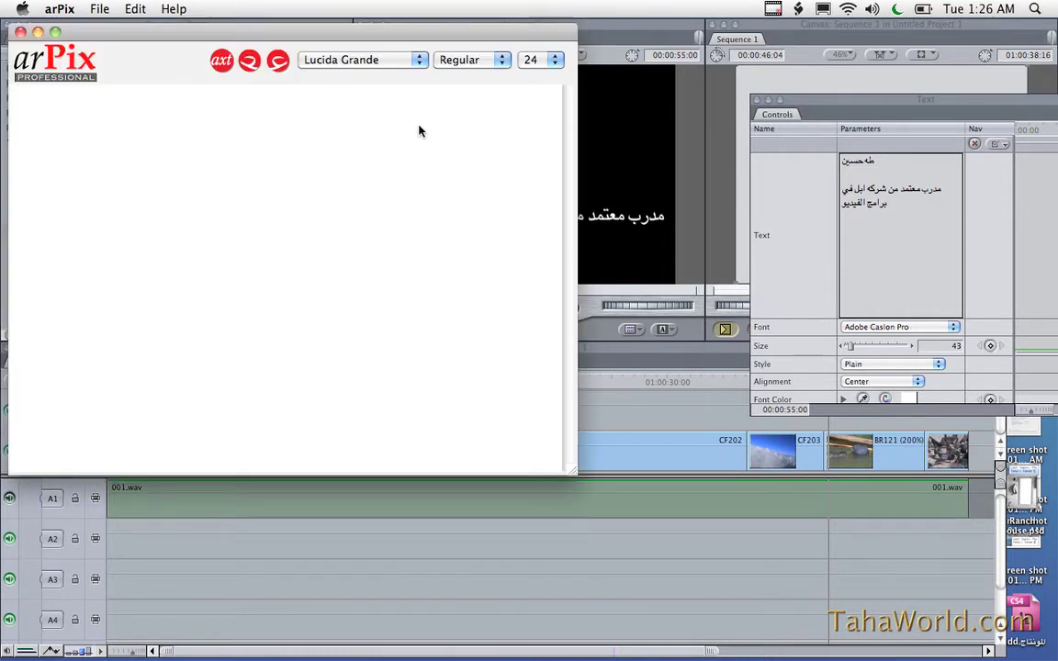
Type the Arabic name-and-title line, select it and copy it in AXt font encoding
{"action": "type", "text": "طه ح"}
{"action": "type", "text": "سين مدرب معتمد من شركه ابل"}
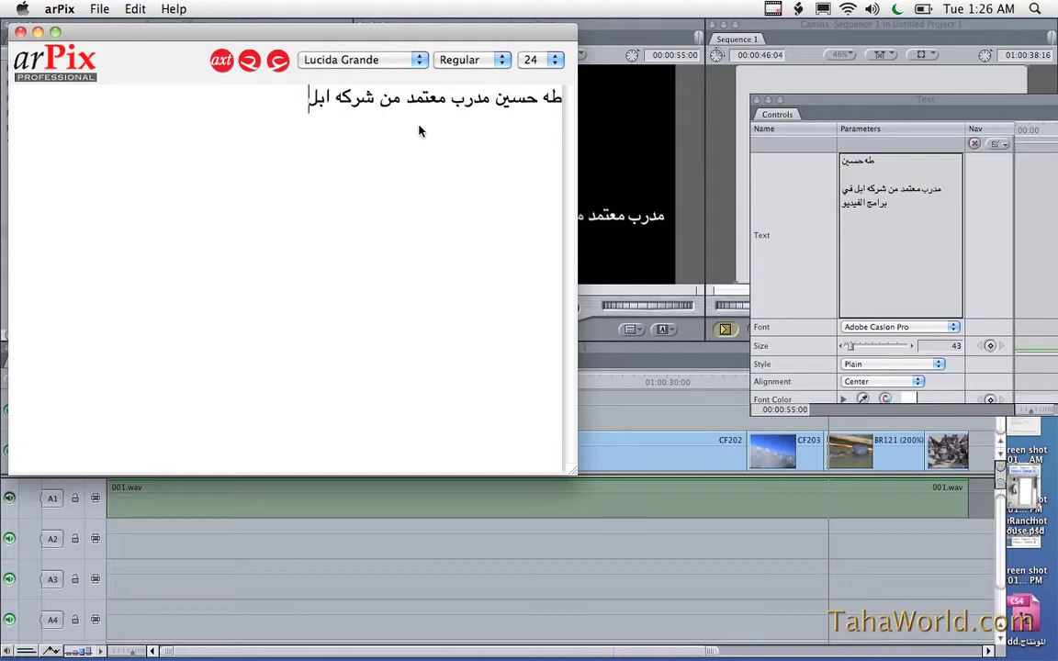
{"action": "left_click_drag", "start_coordinate": [266, 94], "coordinate": [573, 110]}
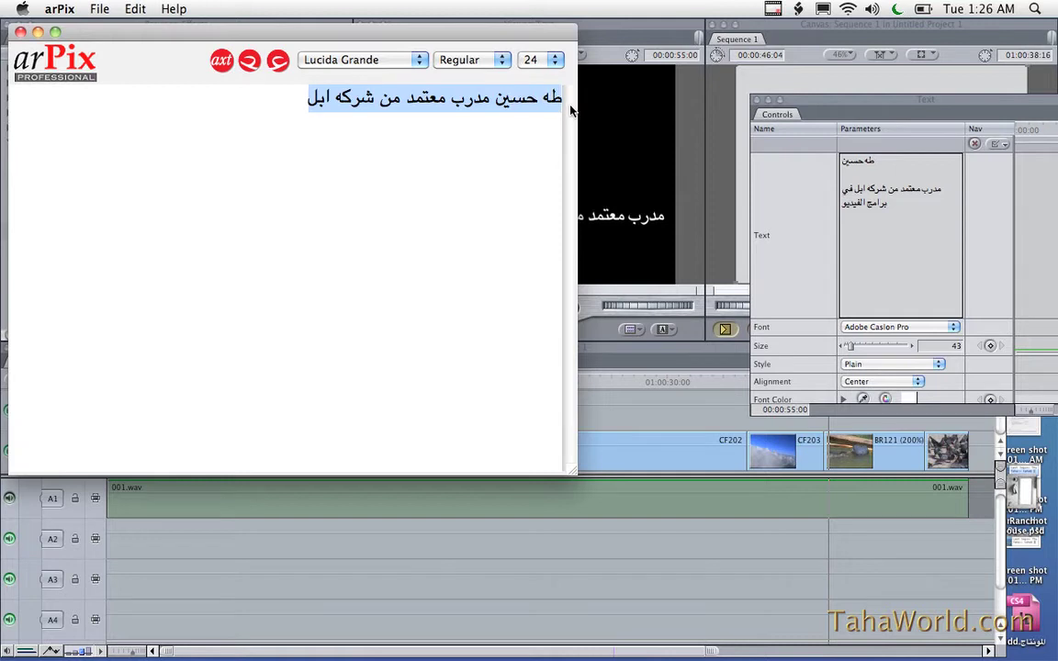
{"action": "left_click", "coordinate": [223, 66]}
{"action": "left_click", "coordinate": [55, 9]}
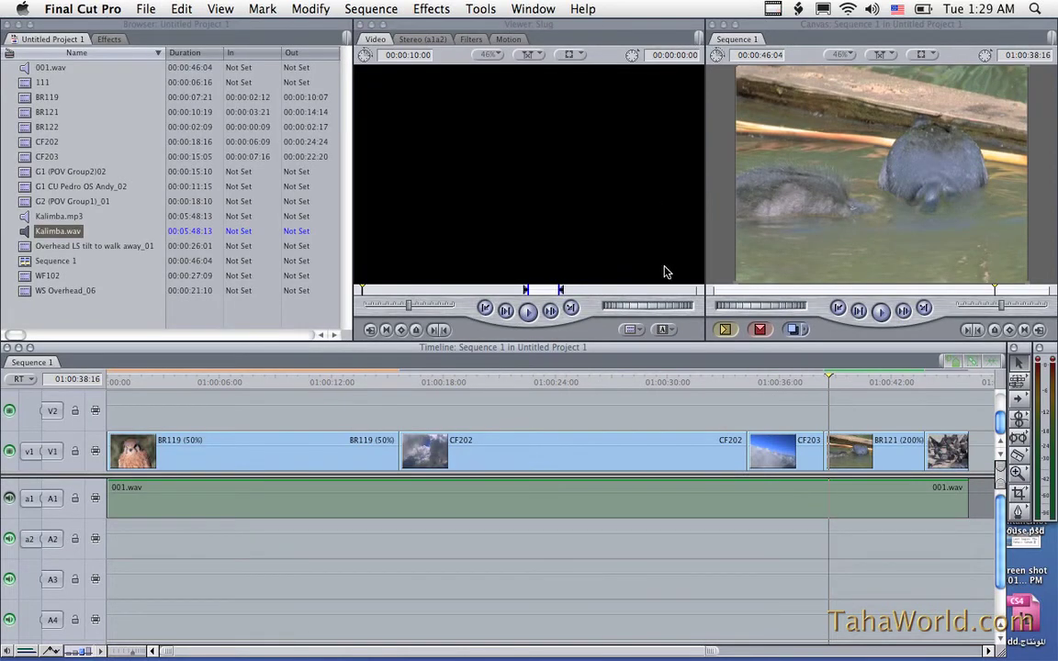
Add a new Text > Text generator to the Viewer
{"action": "left_click", "coordinate": [663, 329]}
{"action": "mouse_move", "coordinate": [696, 414]}
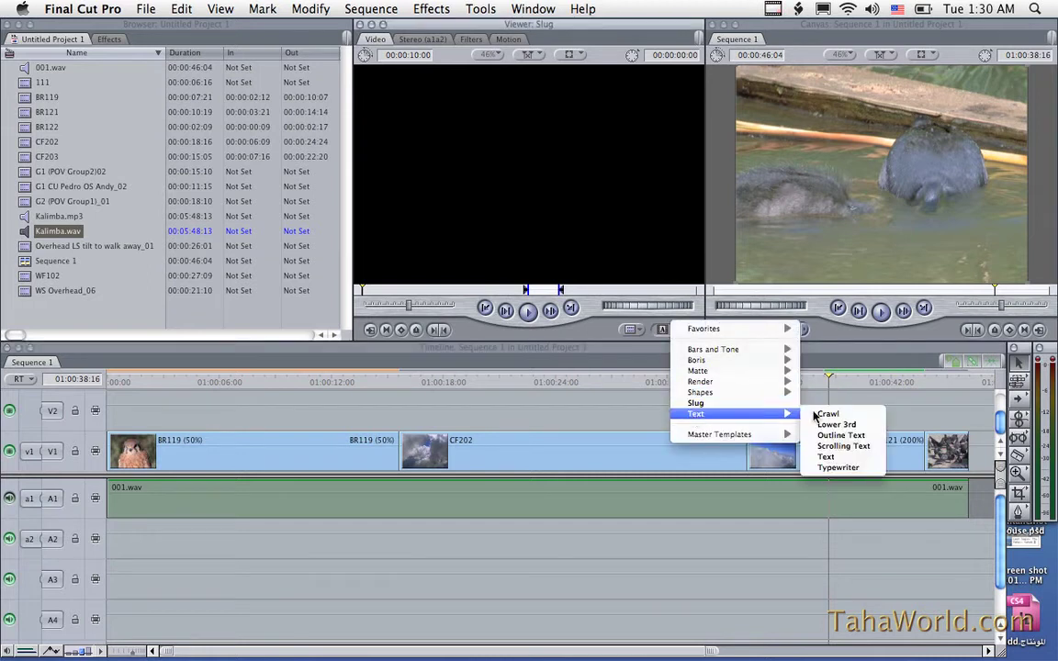
{"action": "left_click", "coordinate": [825, 456]}
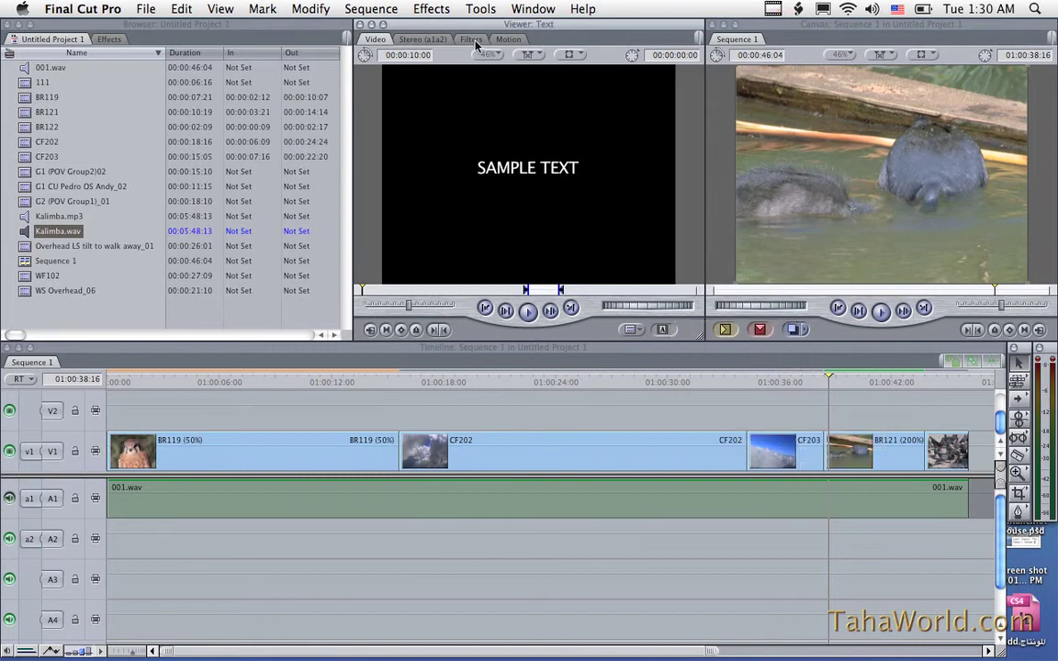
Detach its text controls and paste the AXt-encoded Arabic line over SAMPLE TEXT
{"action": "left_click", "coordinate": [415, 40]}
{"action": "left_click_drag", "start_coordinate": [662, 86], "coordinate": [760, 90]}
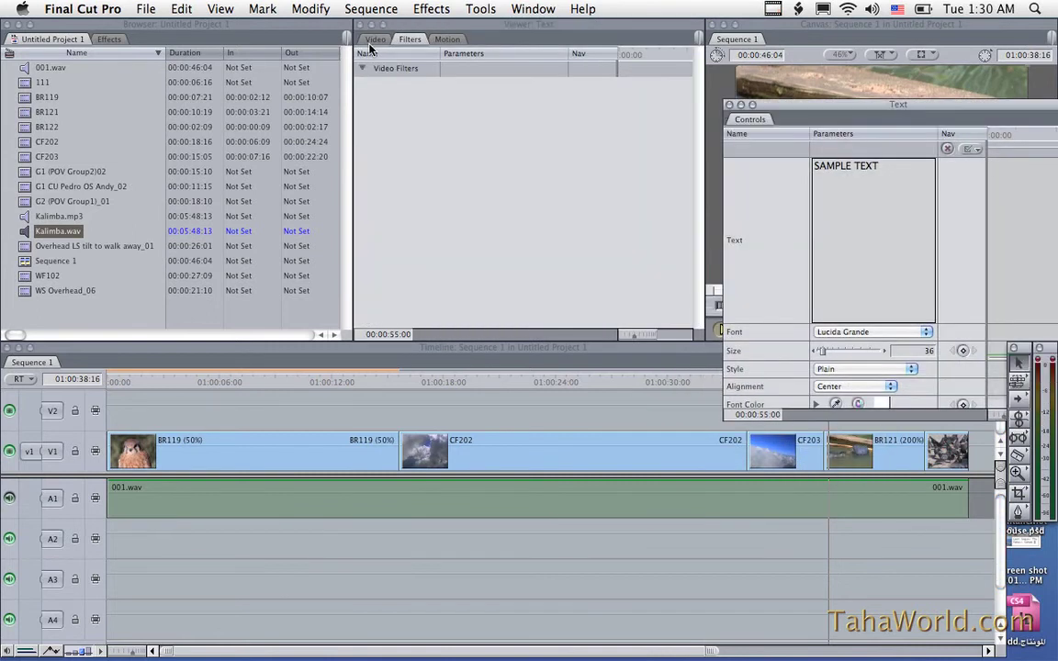
{"action": "left_click", "coordinate": [372, 42]}
{"action": "double_click", "coordinate": [865, 166]}
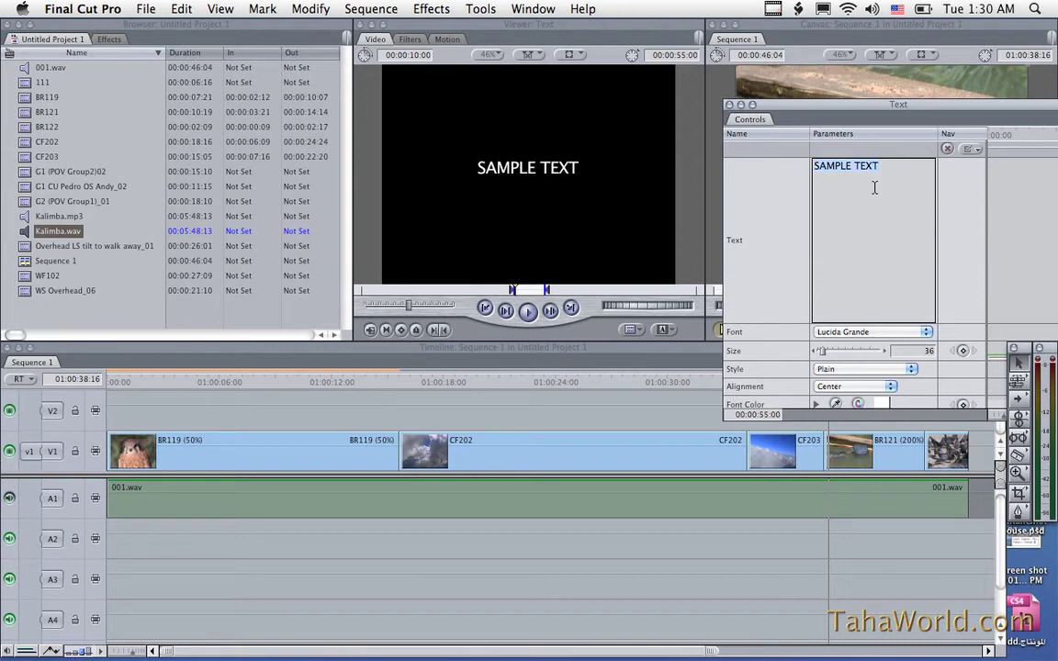
{"action": "key", "text": "super+v"}
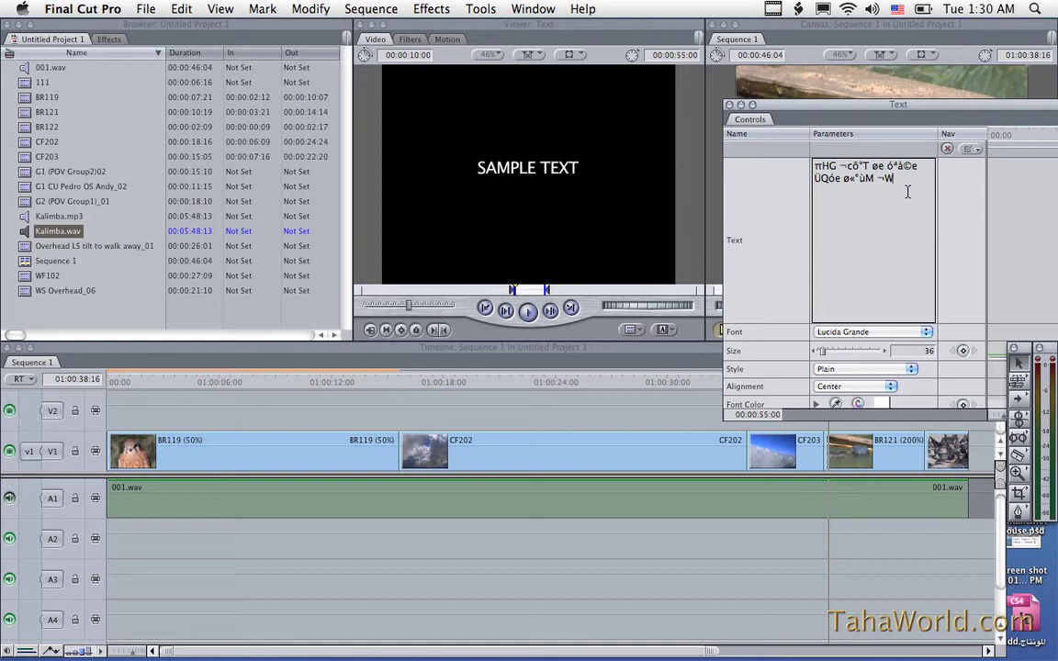
Try the AXtAlFares font at size 81, then ae_Khalid, on the pasted line
{"action": "left_click", "coordinate": [845, 331]}
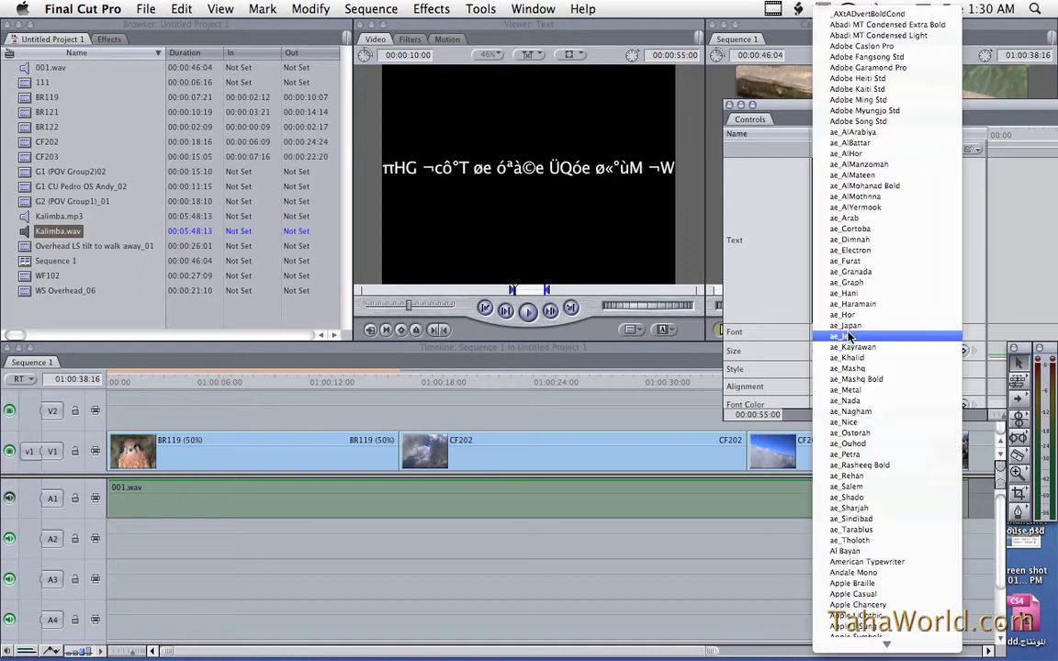
{"action": "mouse_move", "coordinate": [879, 654]}
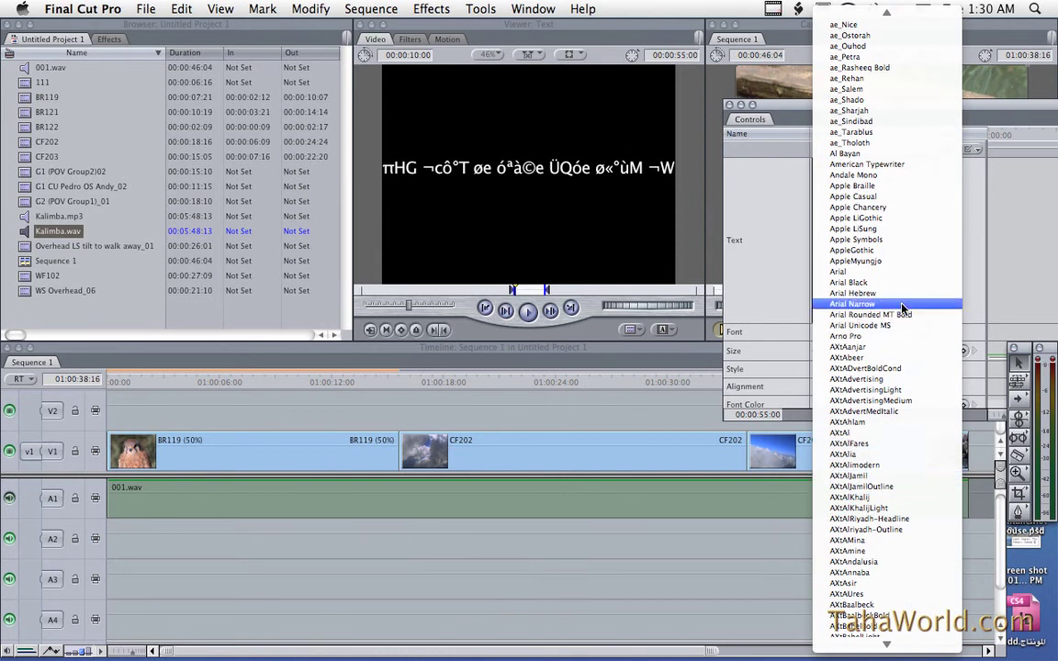
{"action": "left_click", "coordinate": [893, 448]}
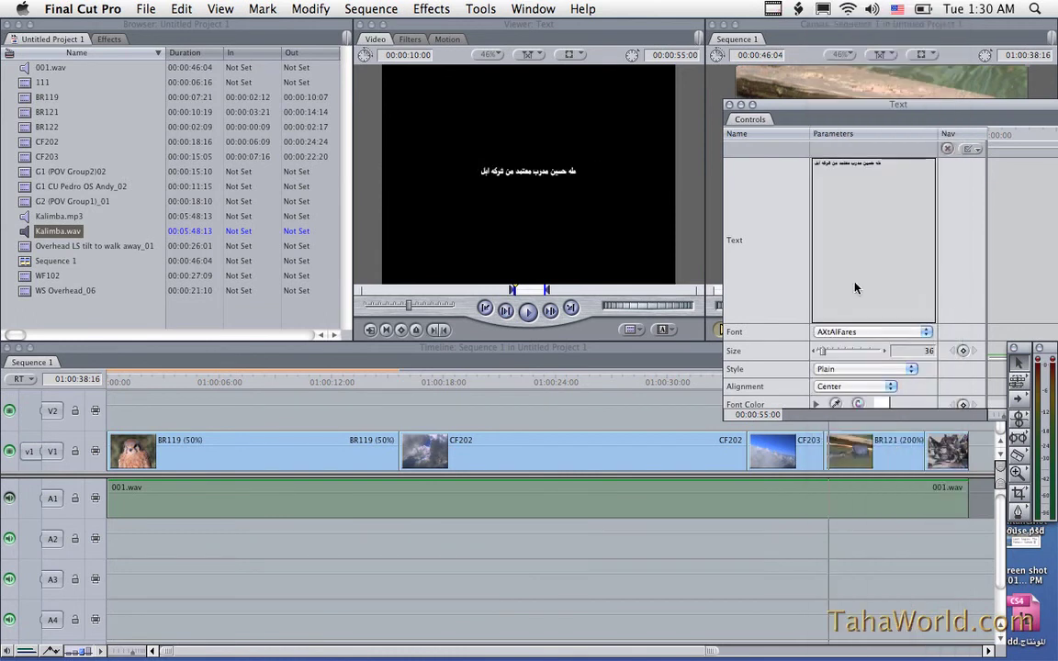
{"action": "left_click_drag", "start_coordinate": [824, 353], "coordinate": [830, 351]}
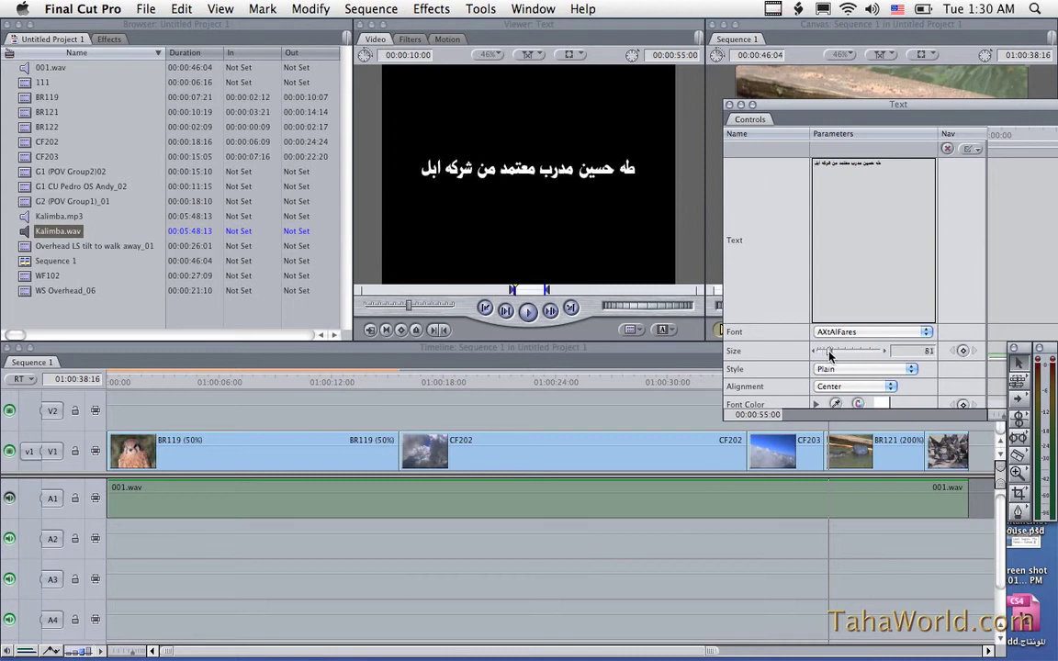
{"action": "left_click", "coordinate": [843, 334]}
{"action": "left_click", "coordinate": [847, 356]}
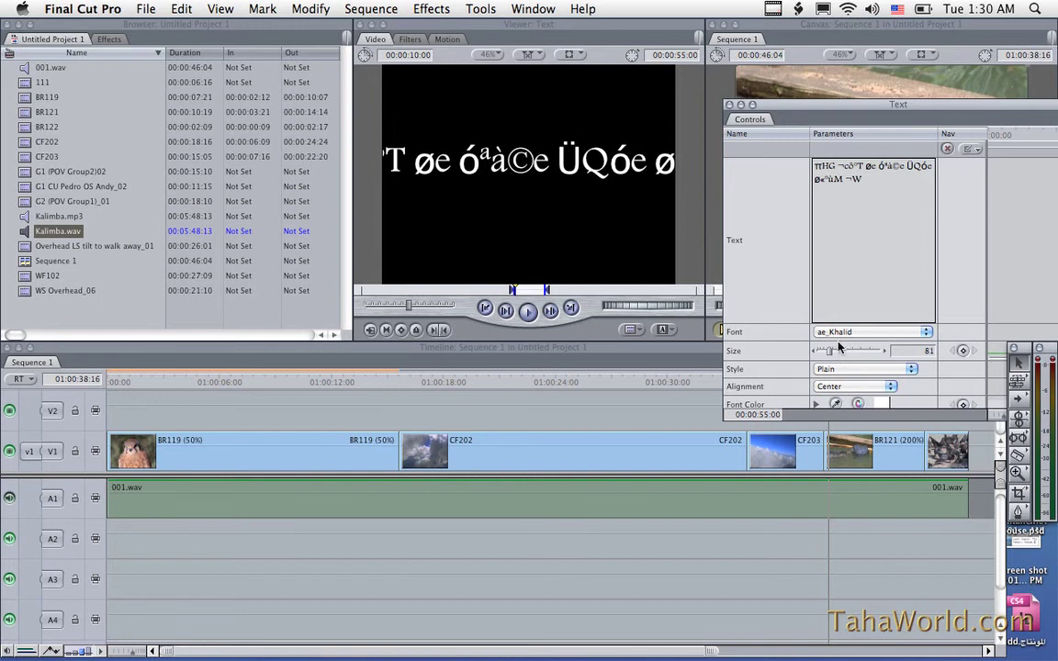
Set the font to AXtAMina and the size to 54
{"action": "left_click", "coordinate": [845, 333]}
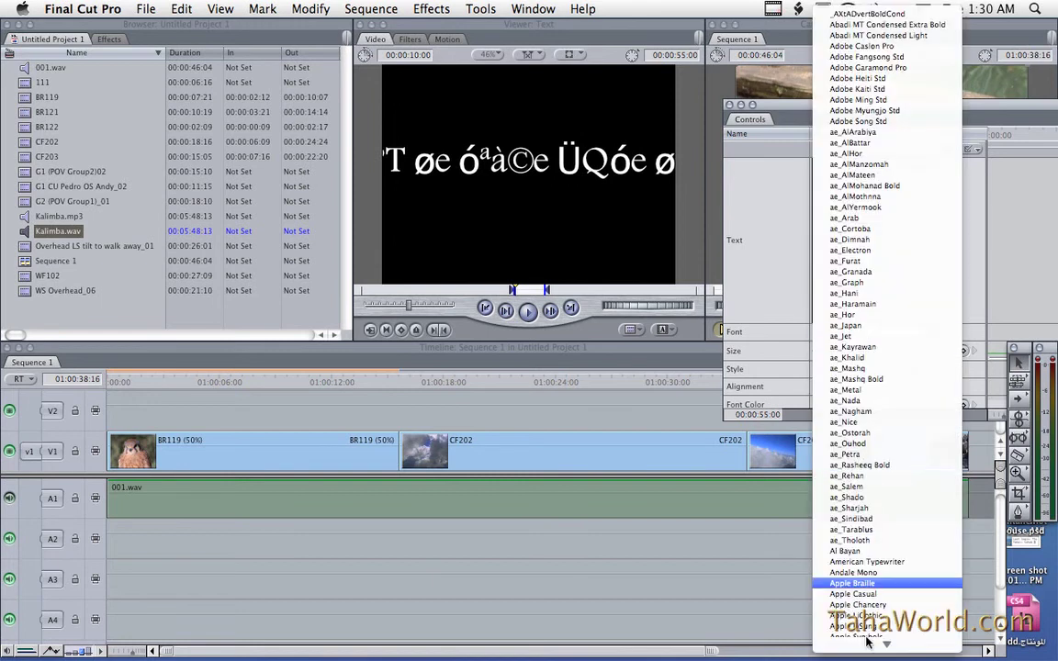
{"action": "mouse_move", "coordinate": [875, 657]}
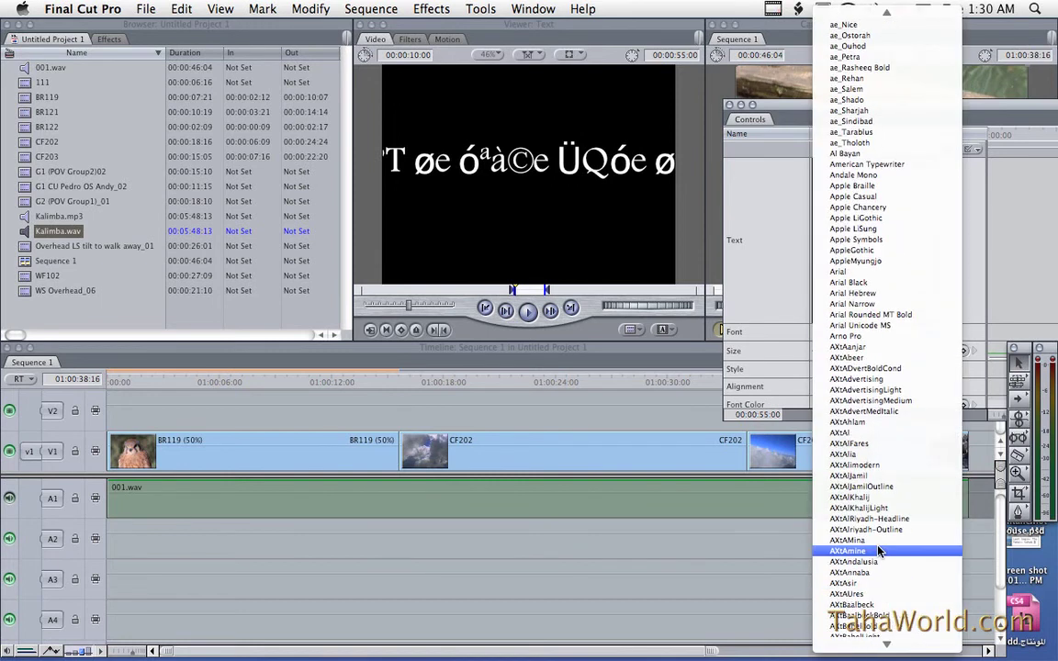
{"action": "left_click", "coordinate": [872, 540]}
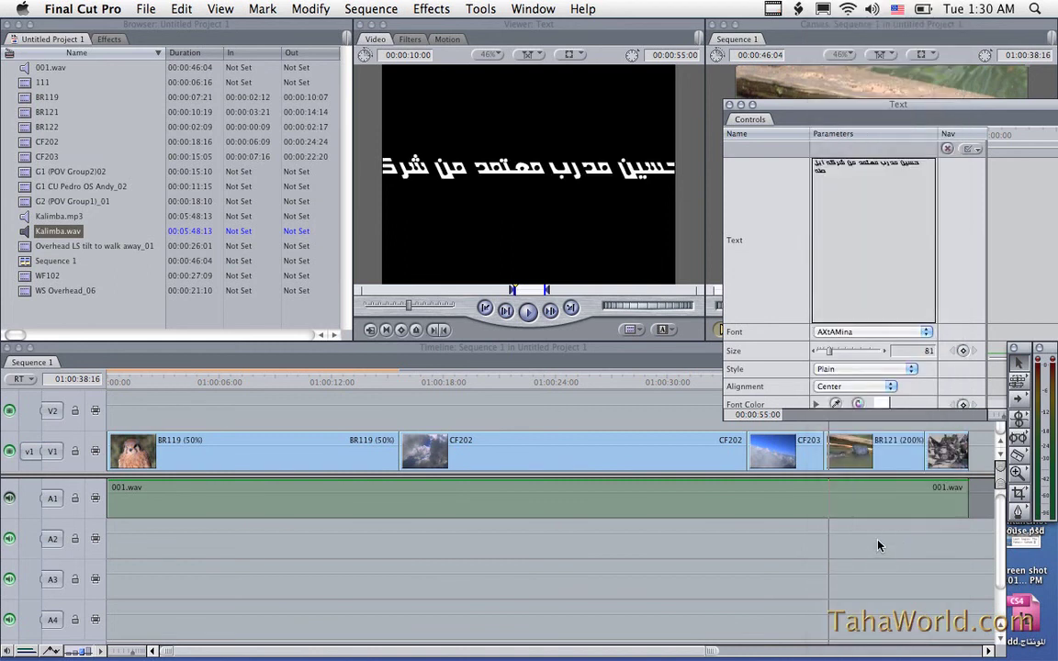
{"action": "left_click_drag", "start_coordinate": [829, 351], "coordinate": [825, 353]}
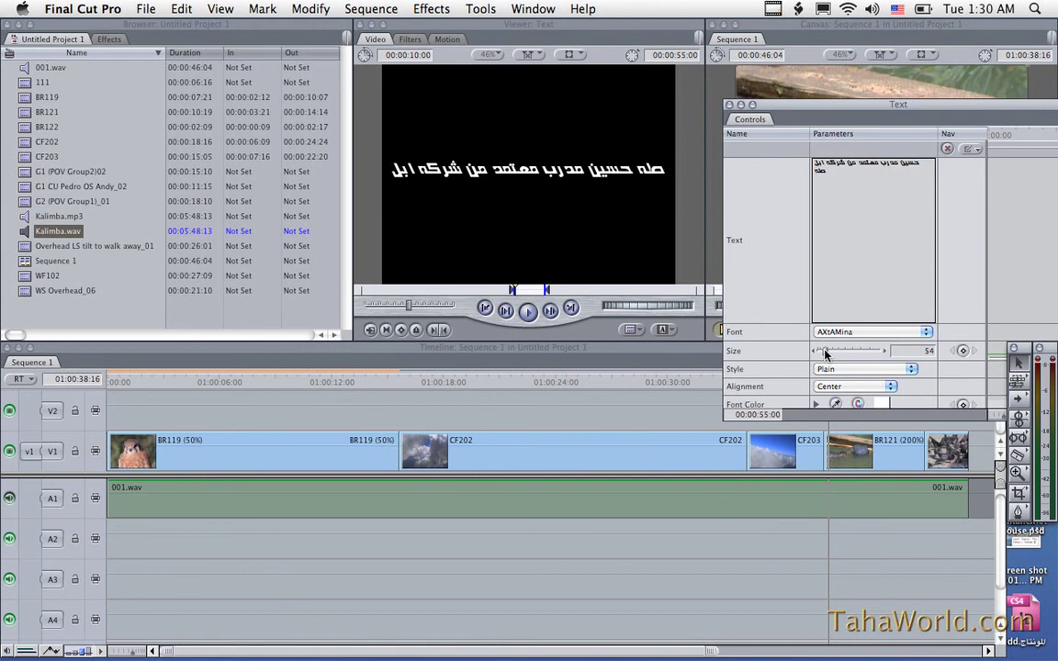